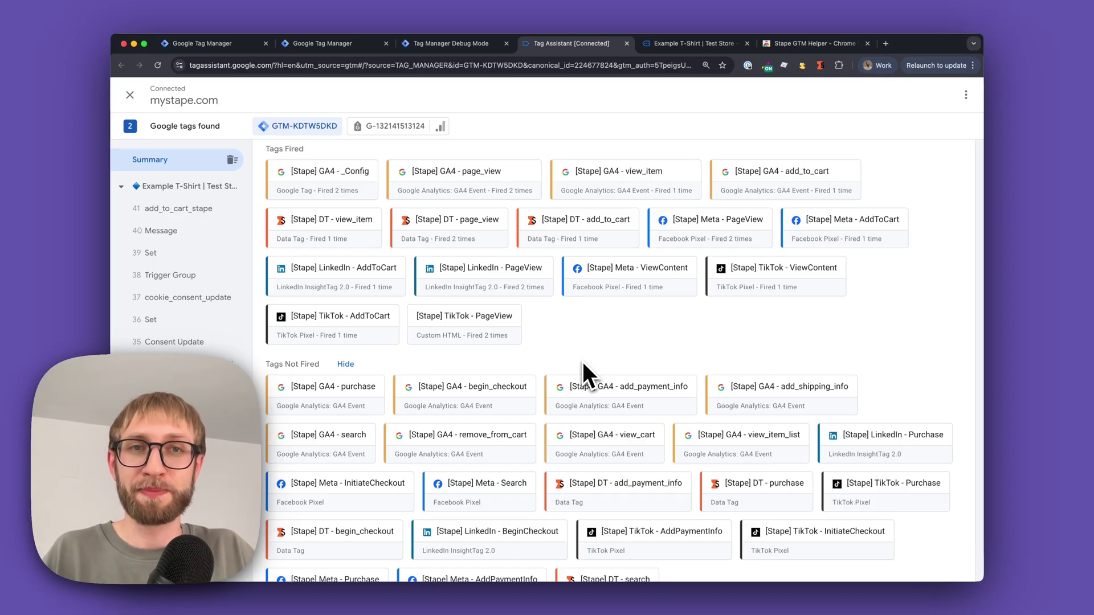
Step: Switch to the Stape GTM Helper Chrome Web Store tab
{"action": "left_click", "coordinate": [809, 45]}
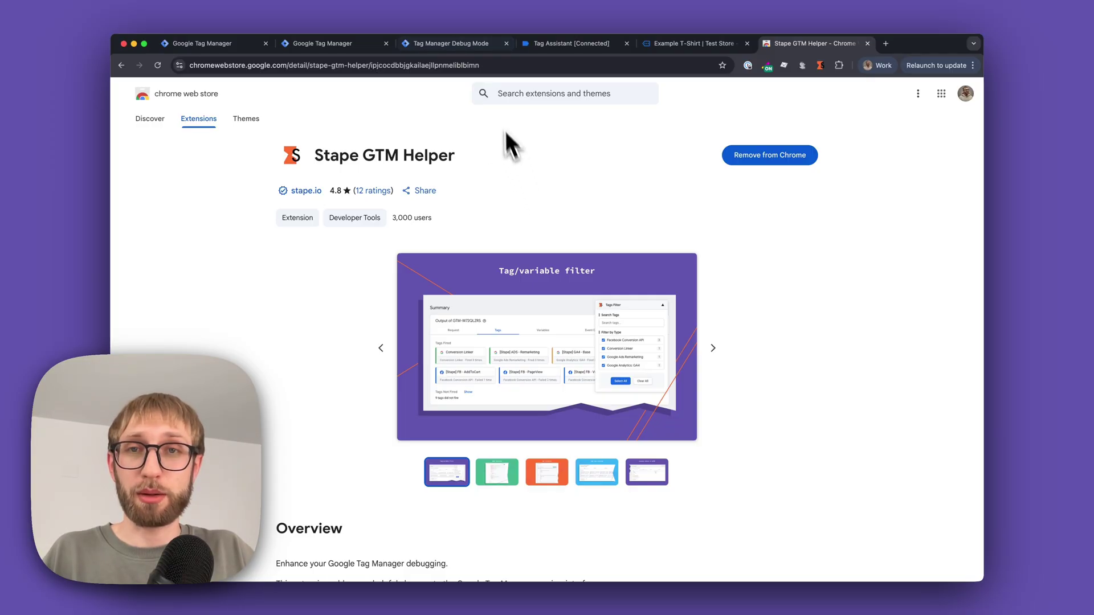
Step: In the Tag Manager debug preview, enable Tags Type Coloring in the Stape GTM Helper
{"action": "left_click", "coordinate": [459, 45]}
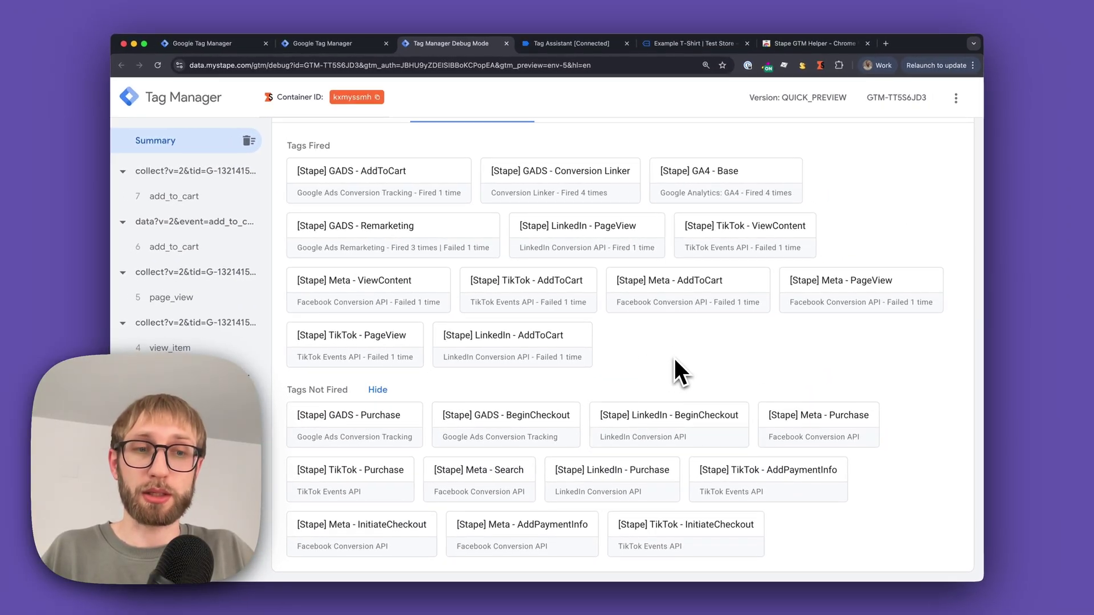
{"action": "left_click", "coordinate": [820, 65]}
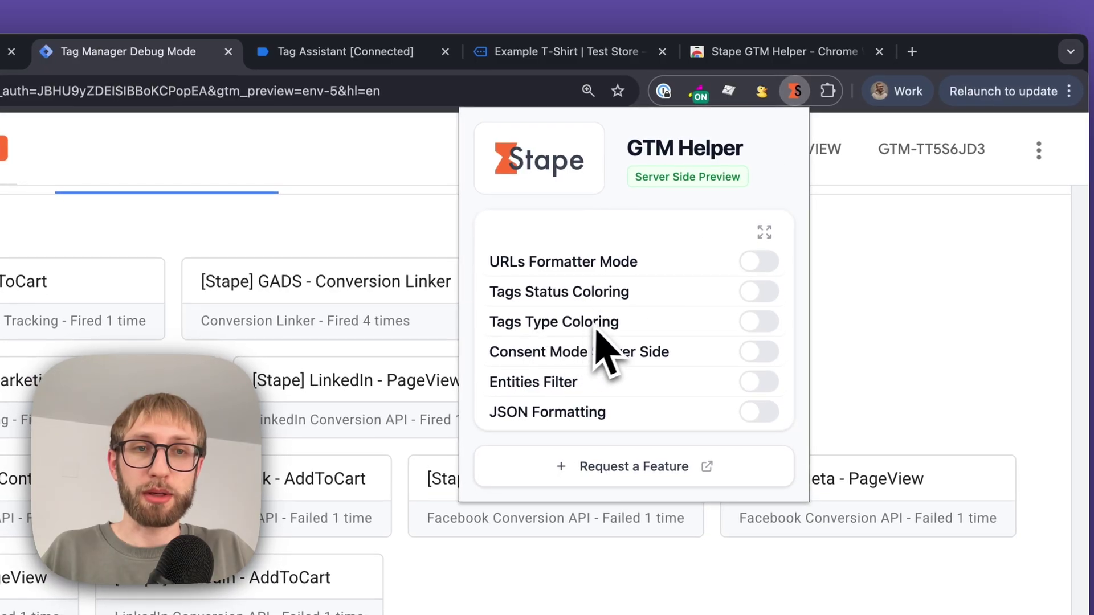
{"action": "left_click", "coordinate": [755, 322]}
{"action": "left_click", "coordinate": [837, 518]}
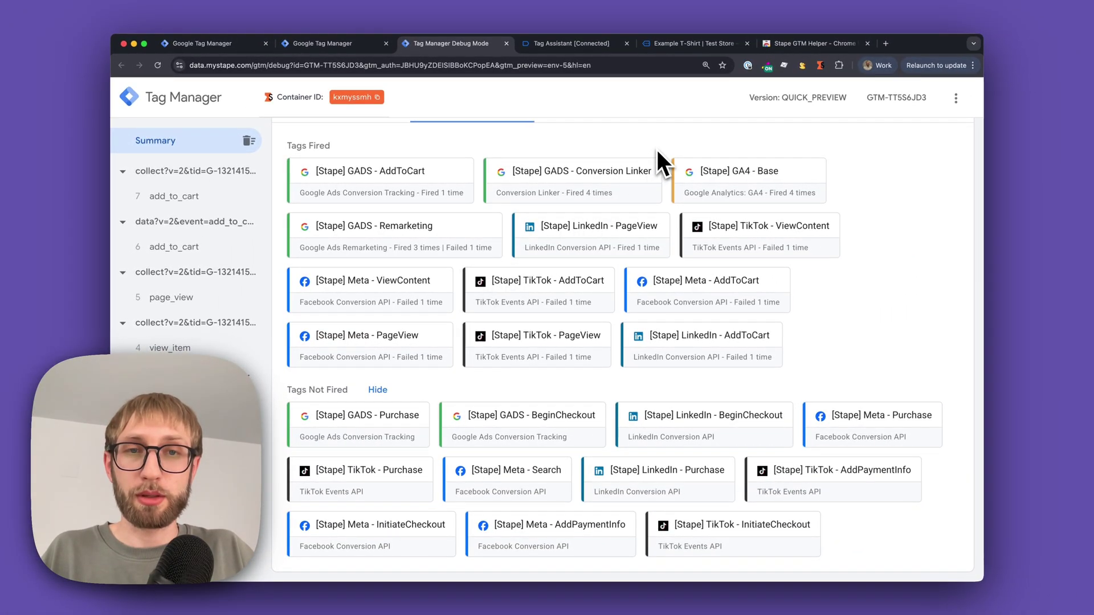
Step: Enable Tags Status Coloring so failed tags are marked in red
{"action": "left_click", "coordinate": [821, 65]}
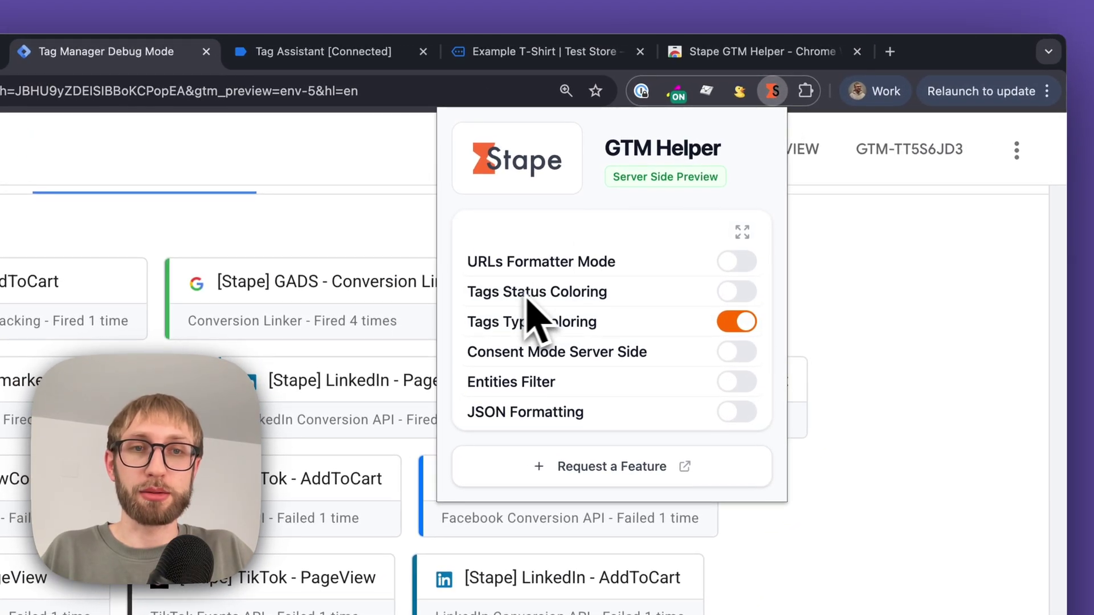
{"action": "left_click", "coordinate": [725, 292]}
{"action": "left_click", "coordinate": [909, 574]}
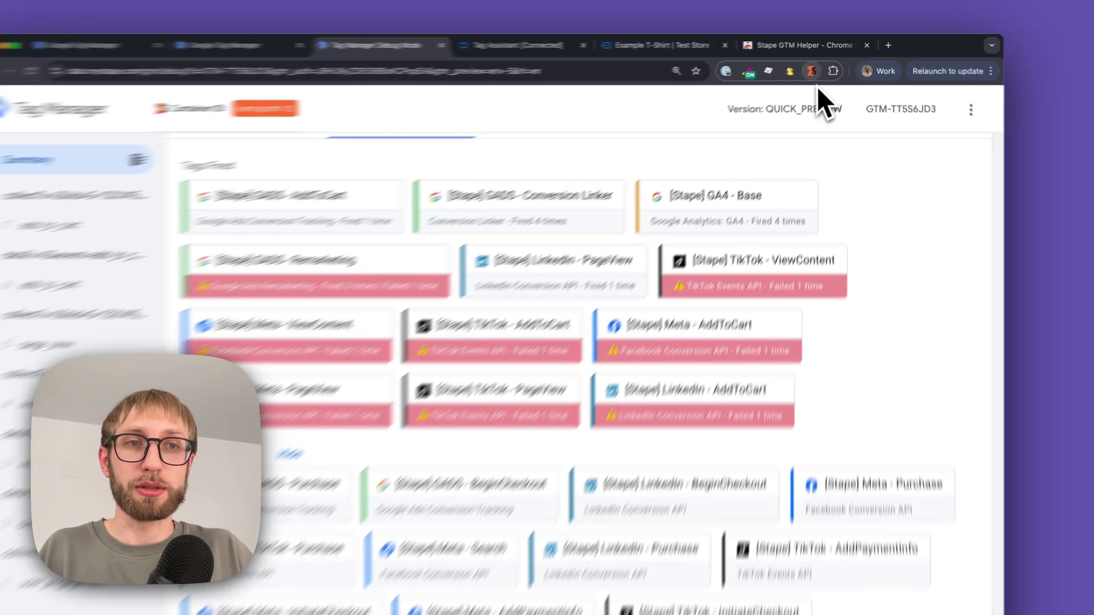
Step: Enable the Entities Filter, then move the Tags Filter bar right and expand it
{"action": "left_click", "coordinate": [821, 66]}
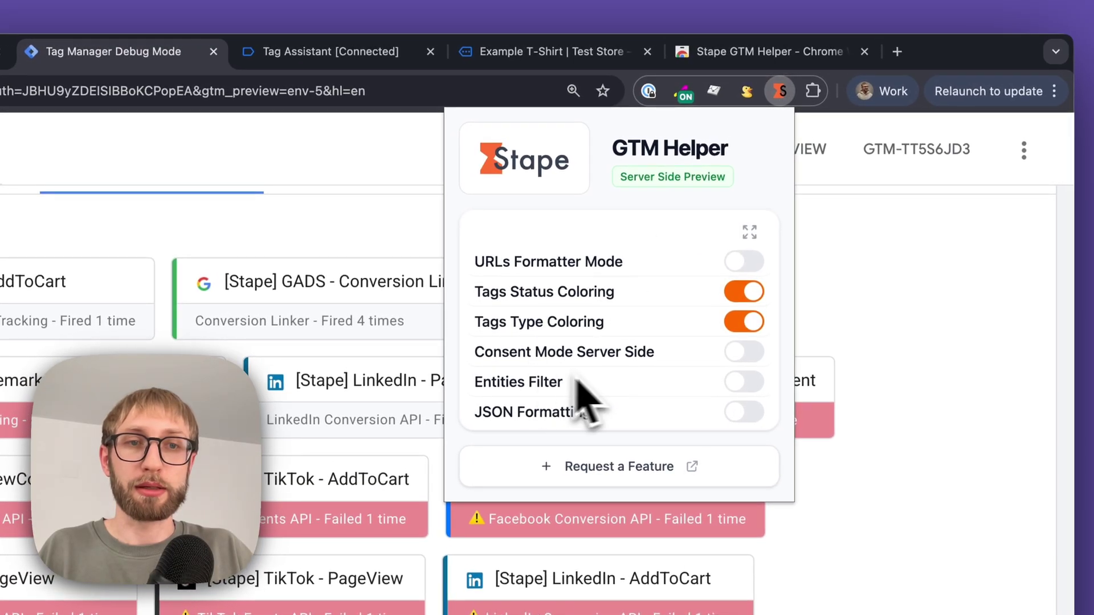
{"action": "left_click", "coordinate": [744, 381]}
{"action": "left_click", "coordinate": [883, 419]}
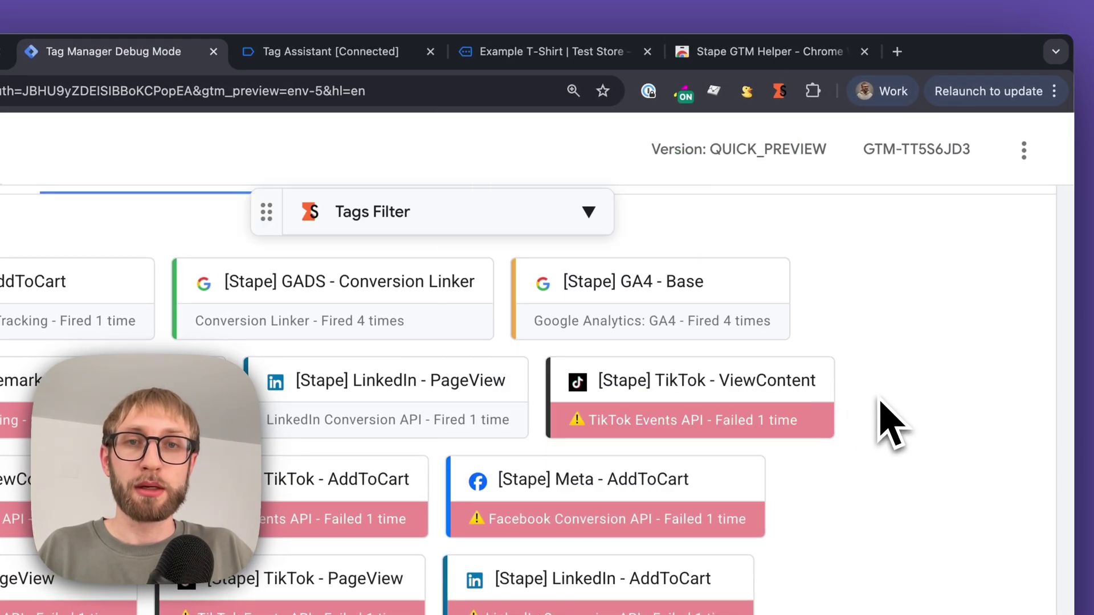
{"action": "left_click_drag", "start_coordinate": [311, 212], "coordinate": [635, 212]}
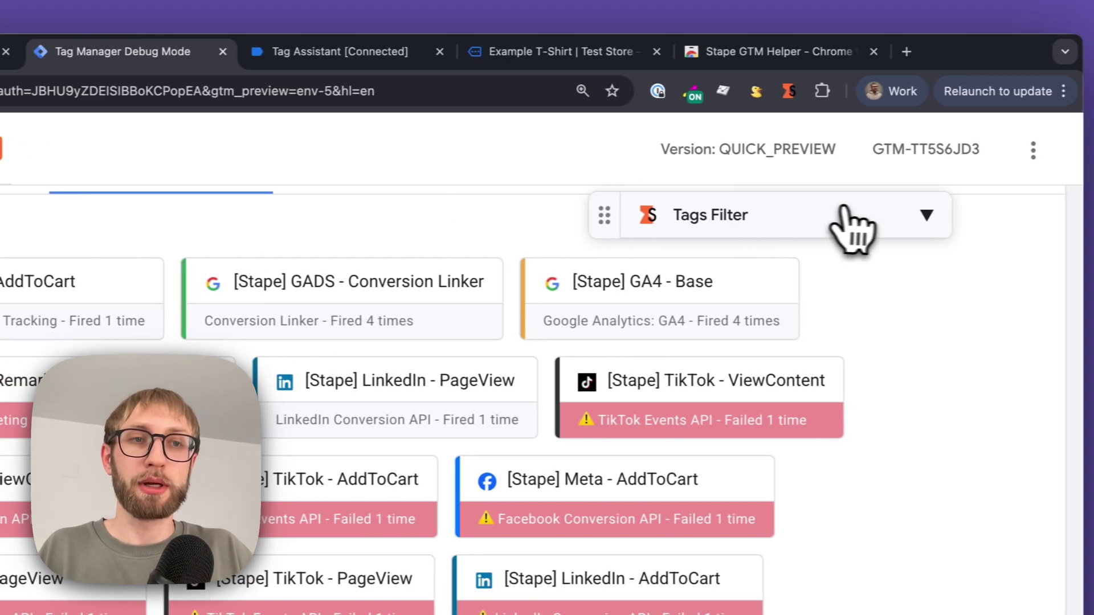
{"action": "left_click", "coordinate": [927, 215]}
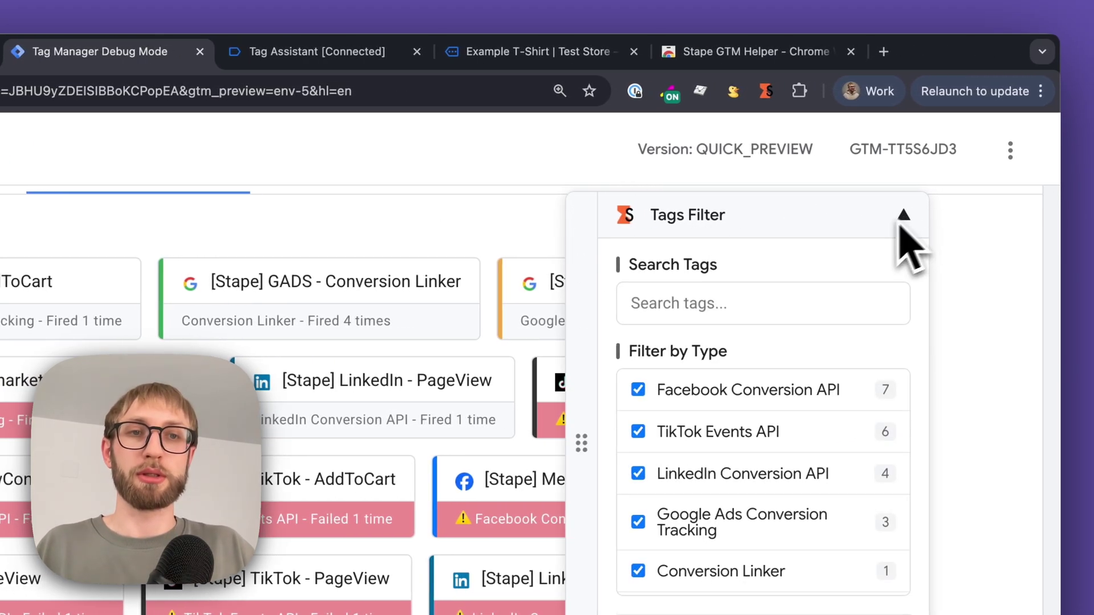
Step: Clear all tag types and the 'add' search, leaving only Facebook Conversion API tags ticked
{"action": "left_click", "coordinate": [711, 306]}
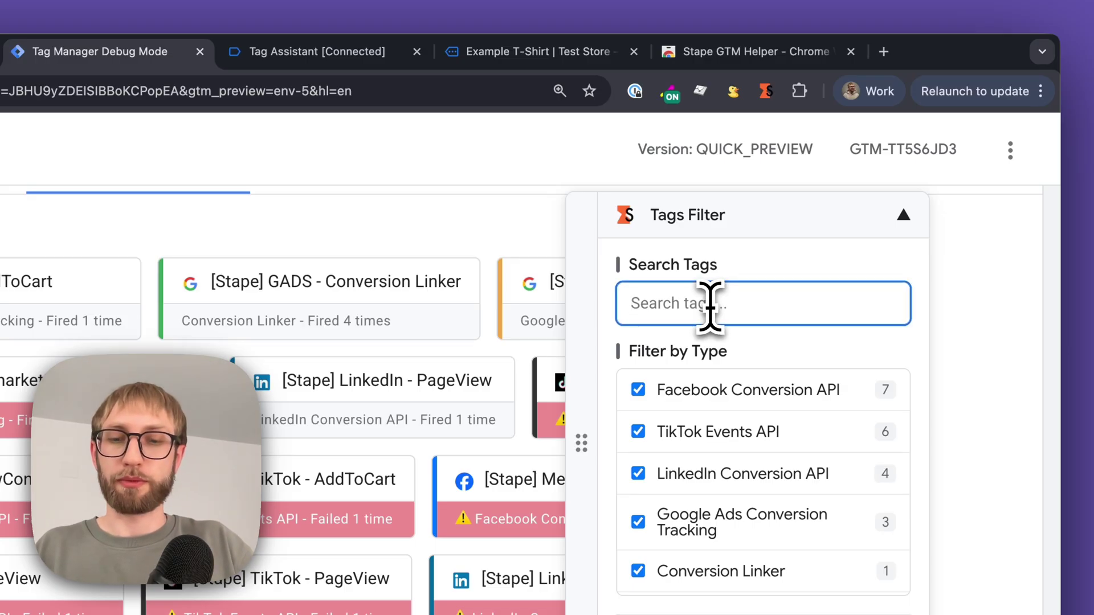
{"action": "type", "text": "add"}
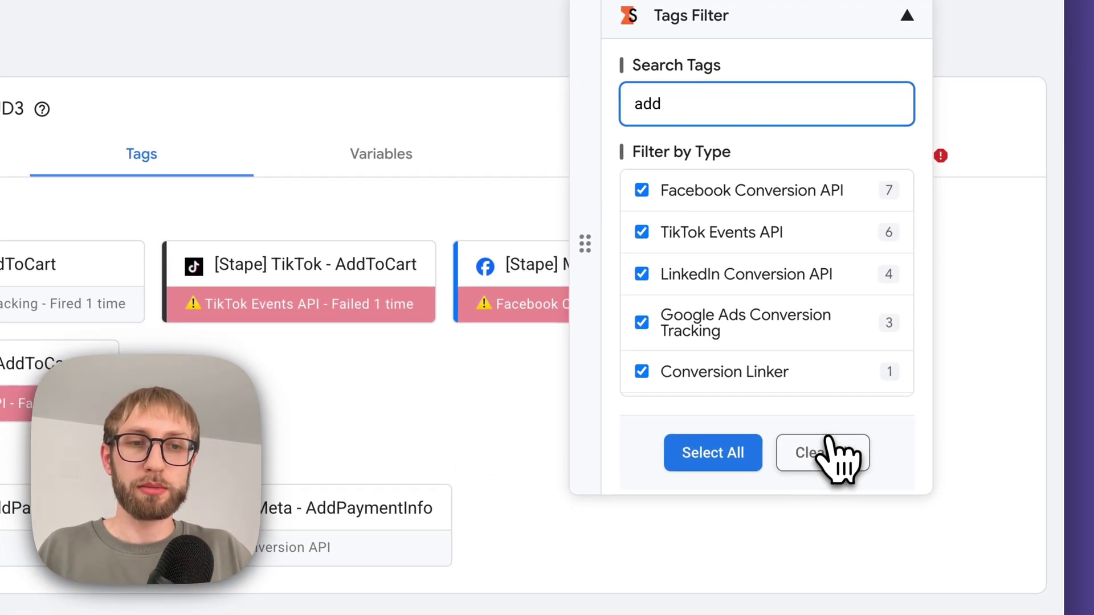
{"action": "left_click", "coordinate": [823, 455]}
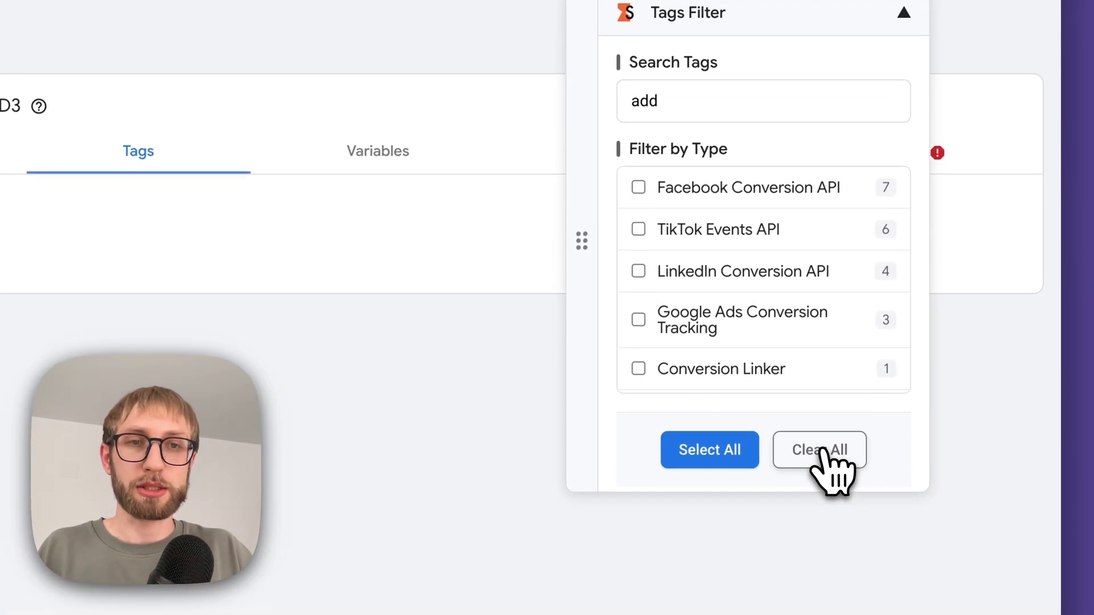
{"action": "double_click", "coordinate": [682, 108]}
{"action": "key", "text": "BackSpace"}
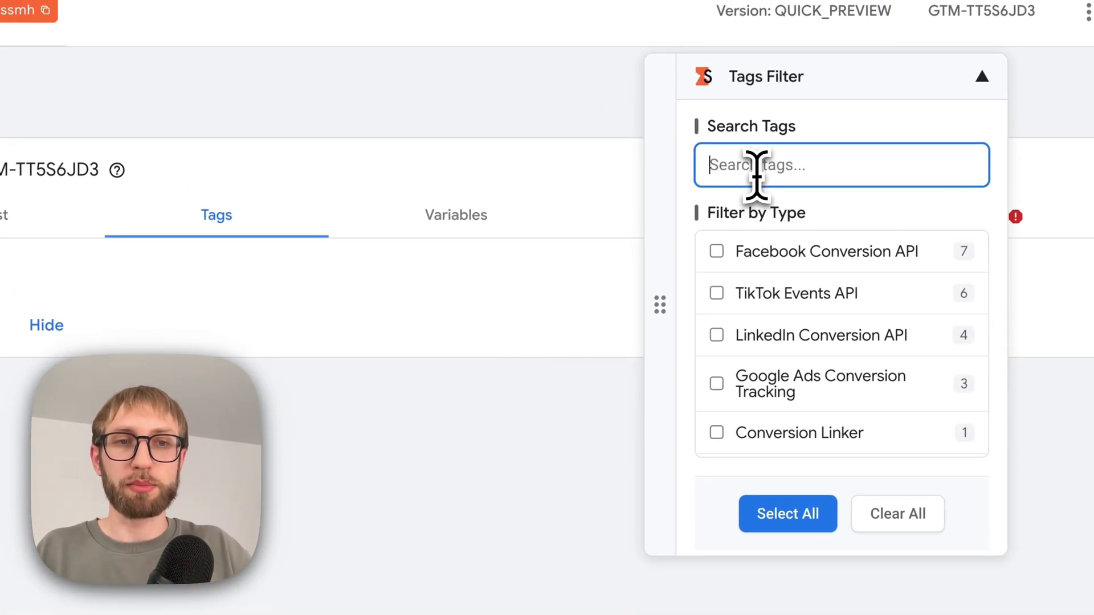
{"action": "left_click", "coordinate": [718, 251]}
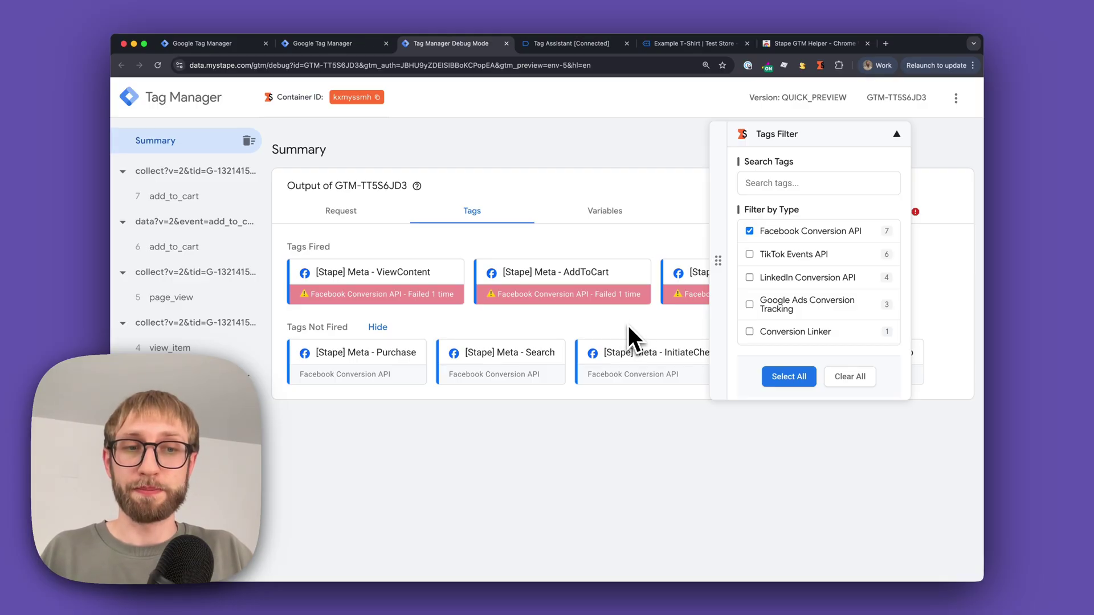
Step: Open the Meta AddToCart tag's graph.facebook.com request from the add_to_cart message
{"action": "left_click", "coordinate": [577, 300]}
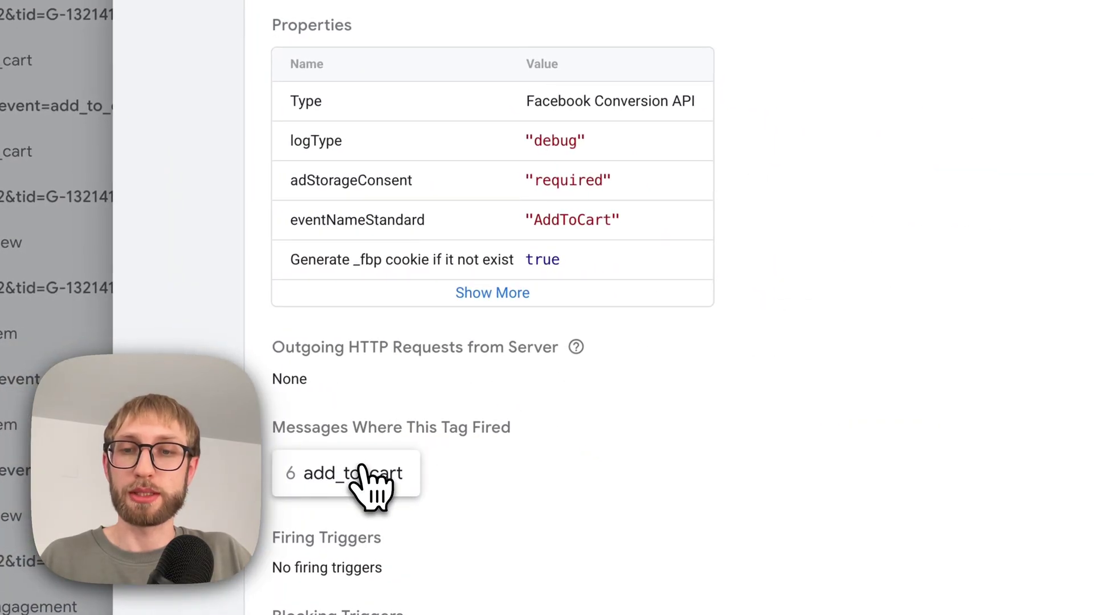
{"action": "left_click", "coordinate": [363, 466]}
{"action": "left_click", "coordinate": [399, 440]}
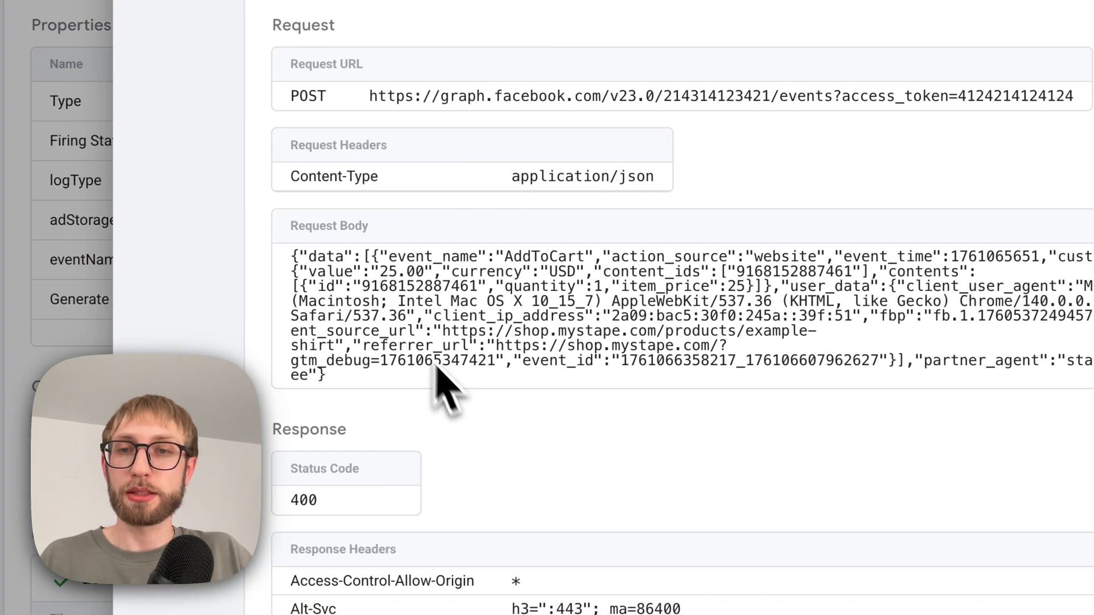
{"action": "left_click_drag", "start_coordinate": [292, 257], "coordinate": [418, 302]}
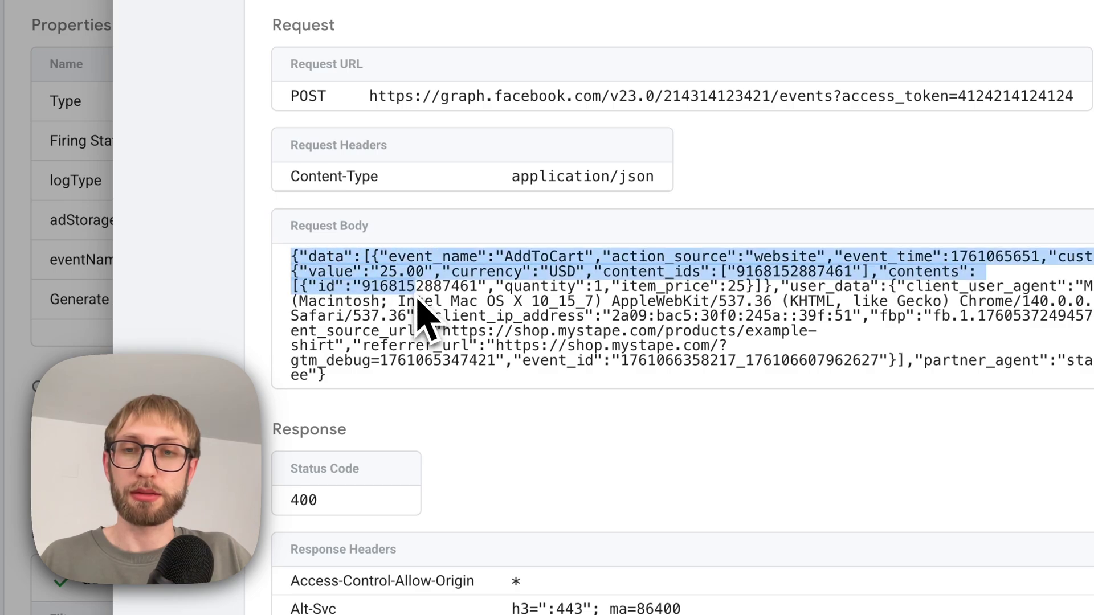
{"action": "left_click", "coordinate": [419, 301]}
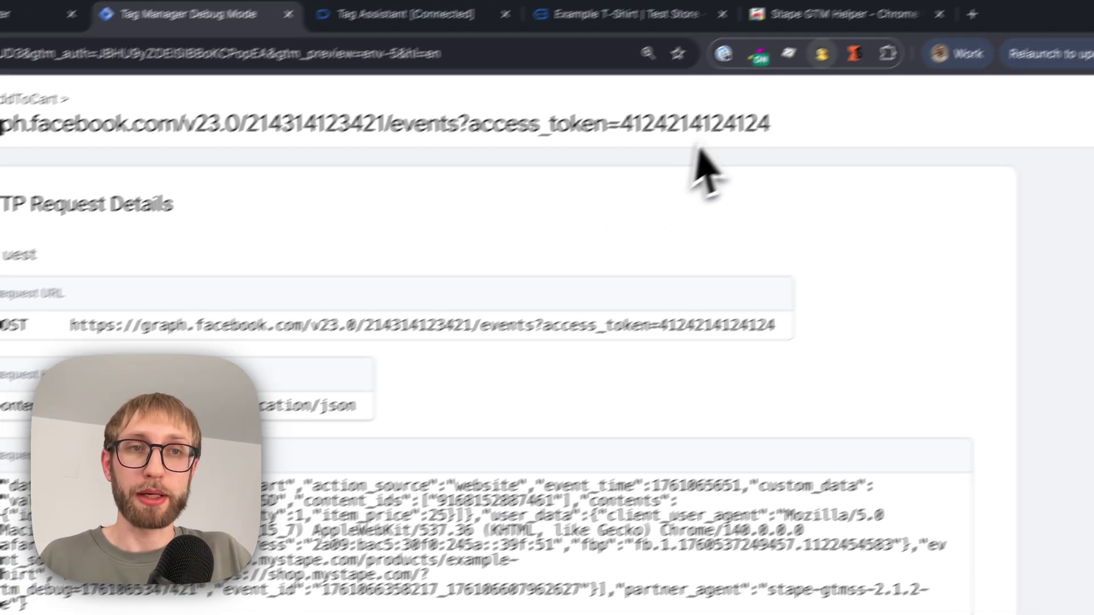
Step: Turn on JSON Formatting and scroll through the indented request body
{"action": "left_click", "coordinate": [770, 90]}
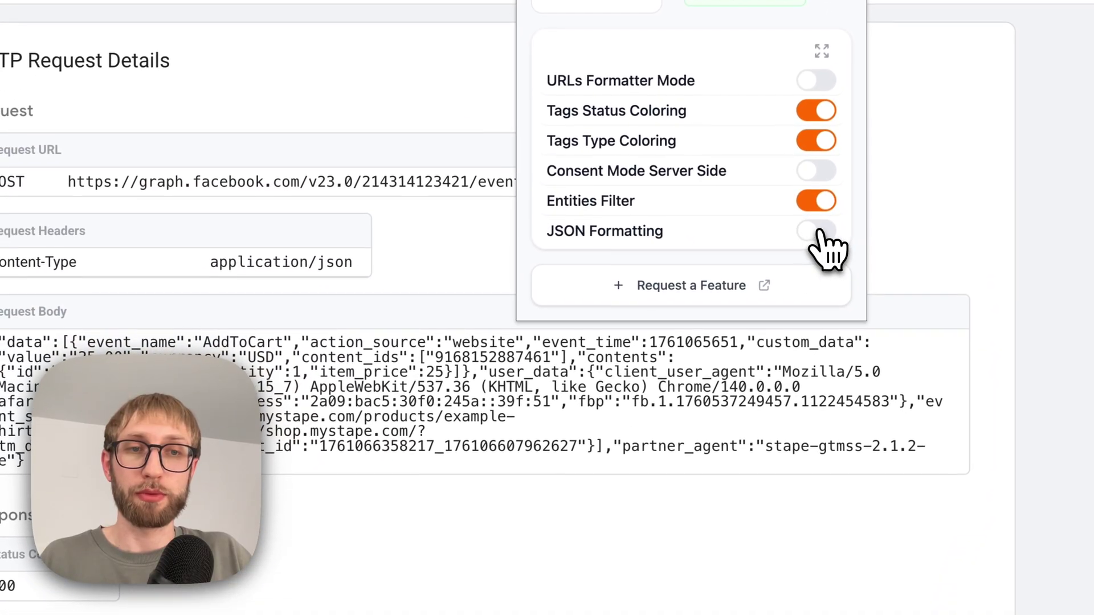
{"action": "left_click", "coordinate": [733, 411]}
{"action": "left_click", "coordinate": [445, 408]}
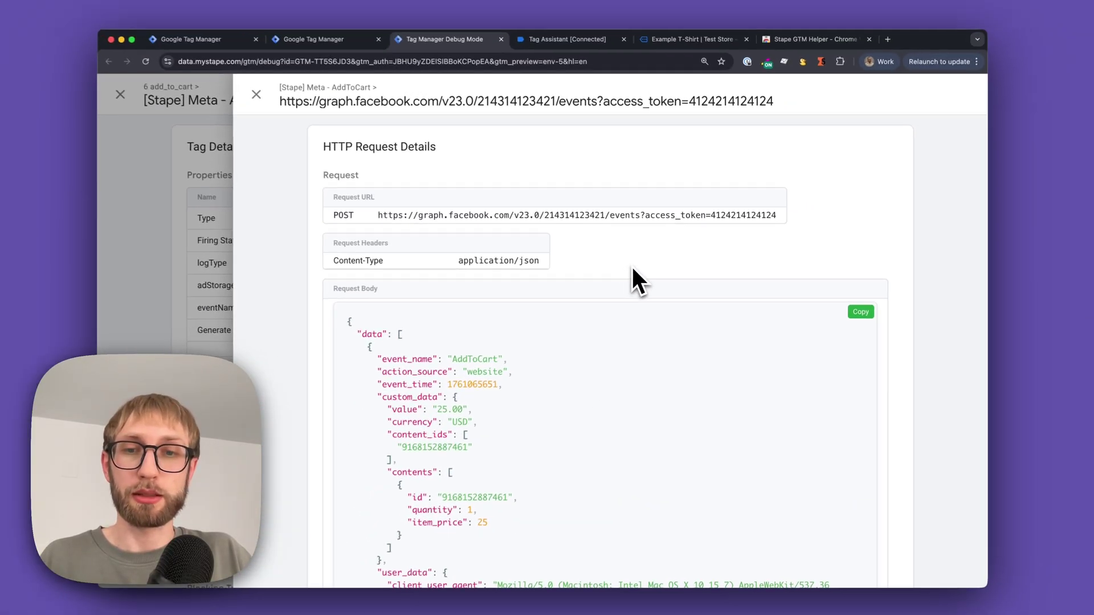
{"action": "scroll", "coordinate": [634, 266], "scroll_direction": "down", "scroll_amount": 5}
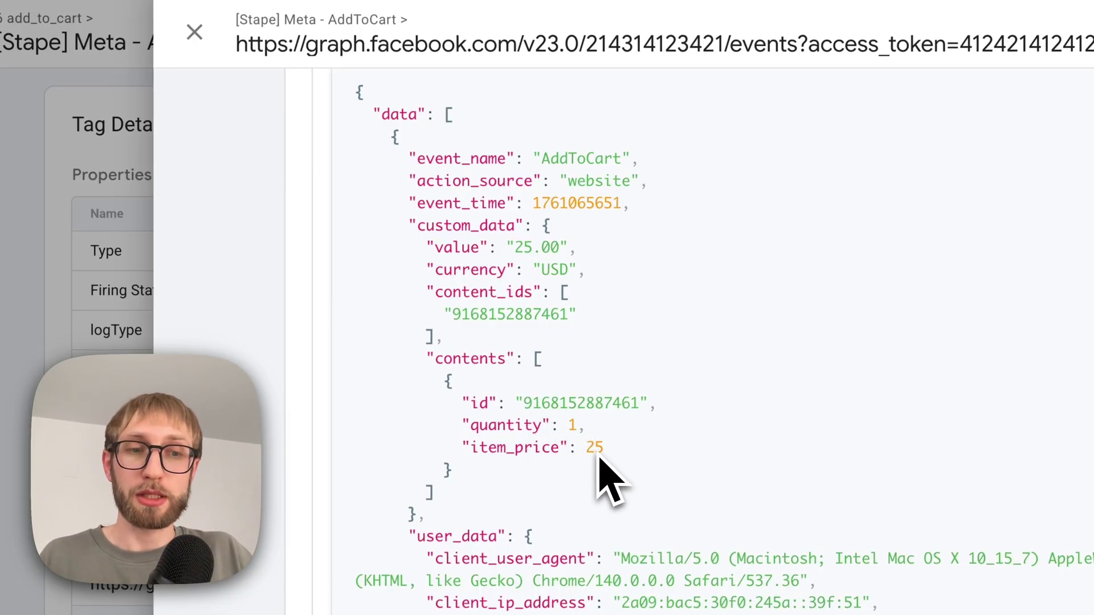
Step: Open the 7 add_to_cart event's outgoing region1 google-analytics collect request
{"action": "left_click", "coordinate": [194, 31]}
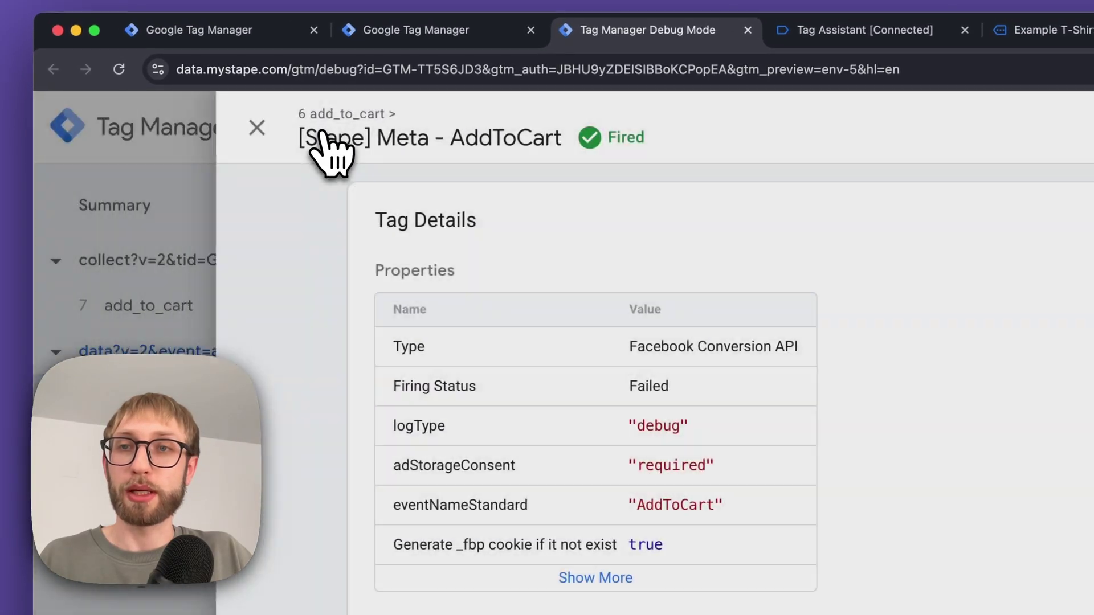
{"action": "key", "text": "Escape"}
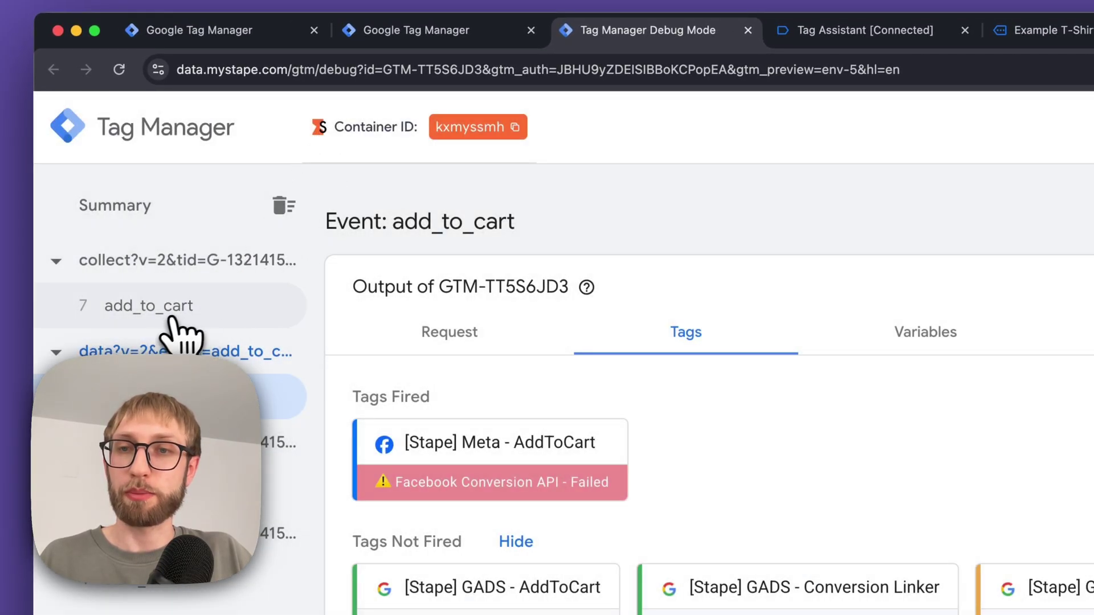
{"action": "left_click", "coordinate": [174, 320]}
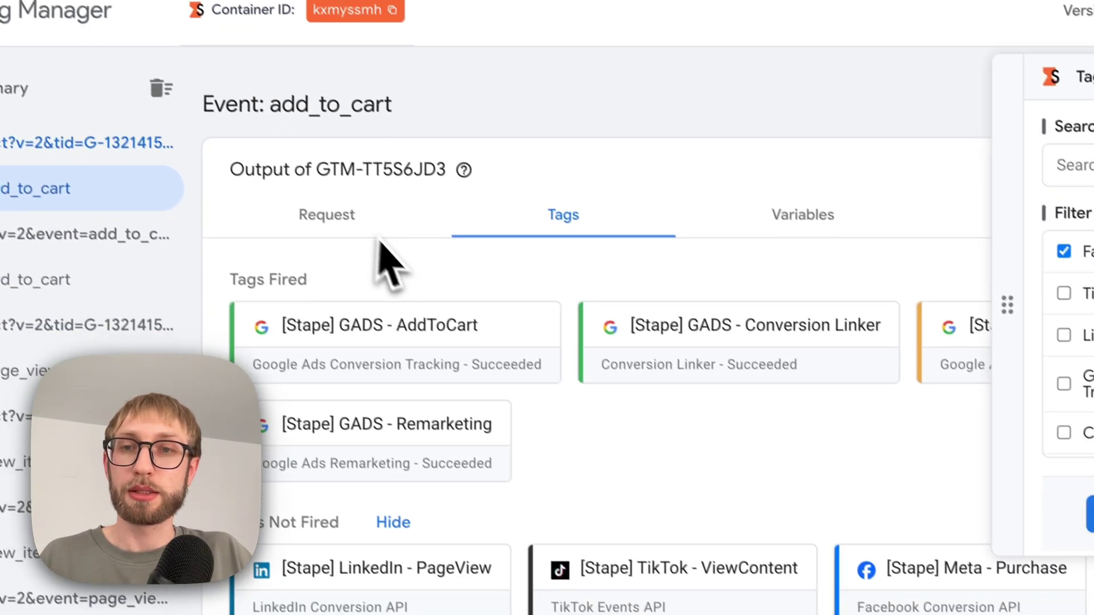
{"action": "left_click", "coordinate": [444, 333]}
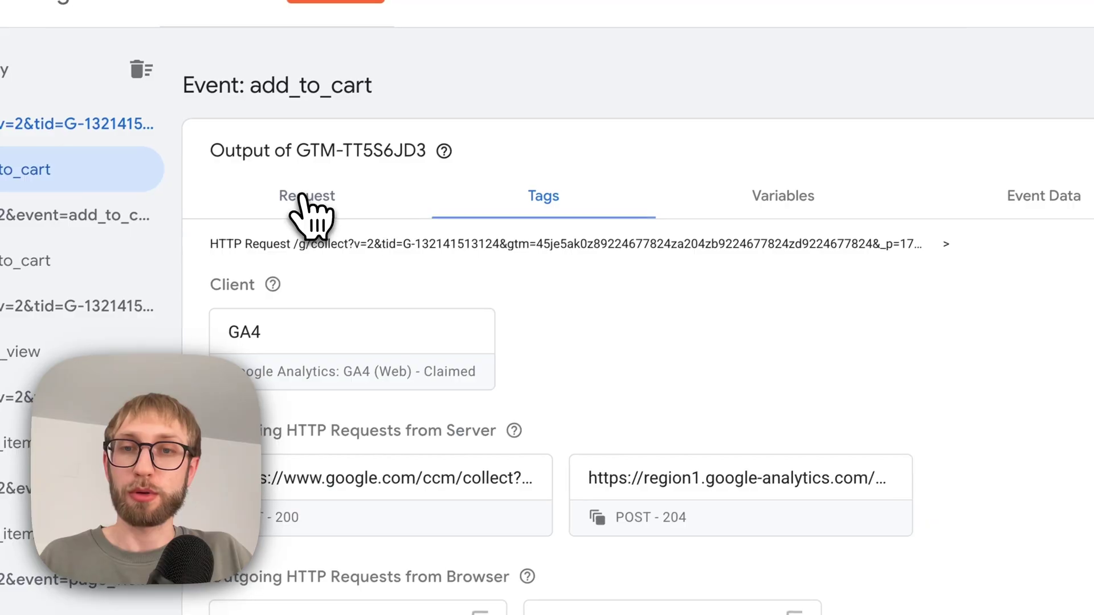
{"action": "left_click", "coordinate": [606, 479]}
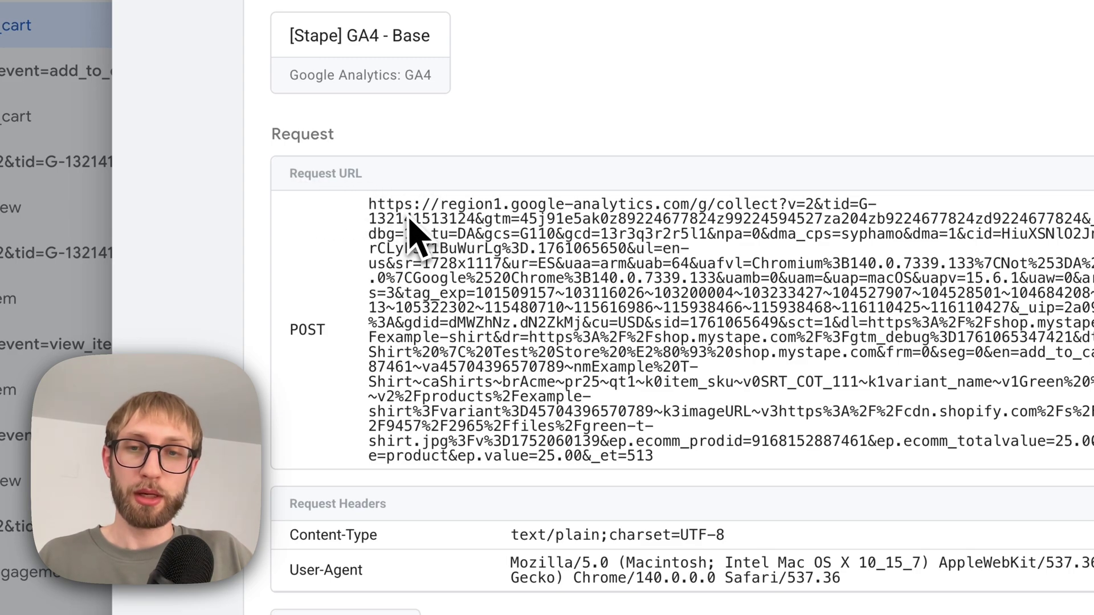
{"action": "left_click_drag", "start_coordinate": [369, 205], "coordinate": [678, 470]}
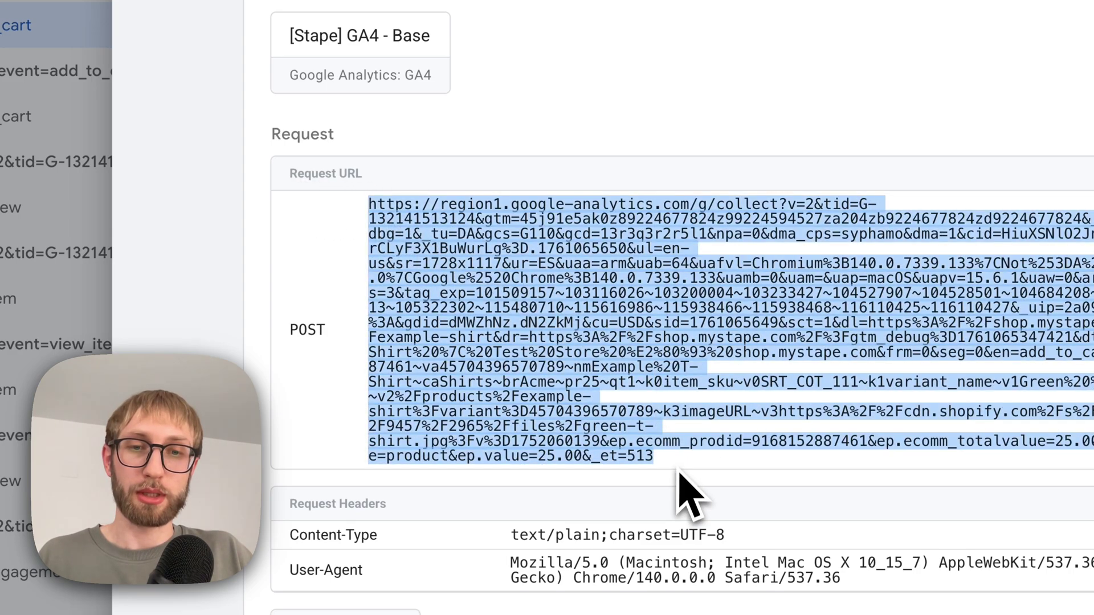
{"action": "left_click", "coordinate": [680, 473]}
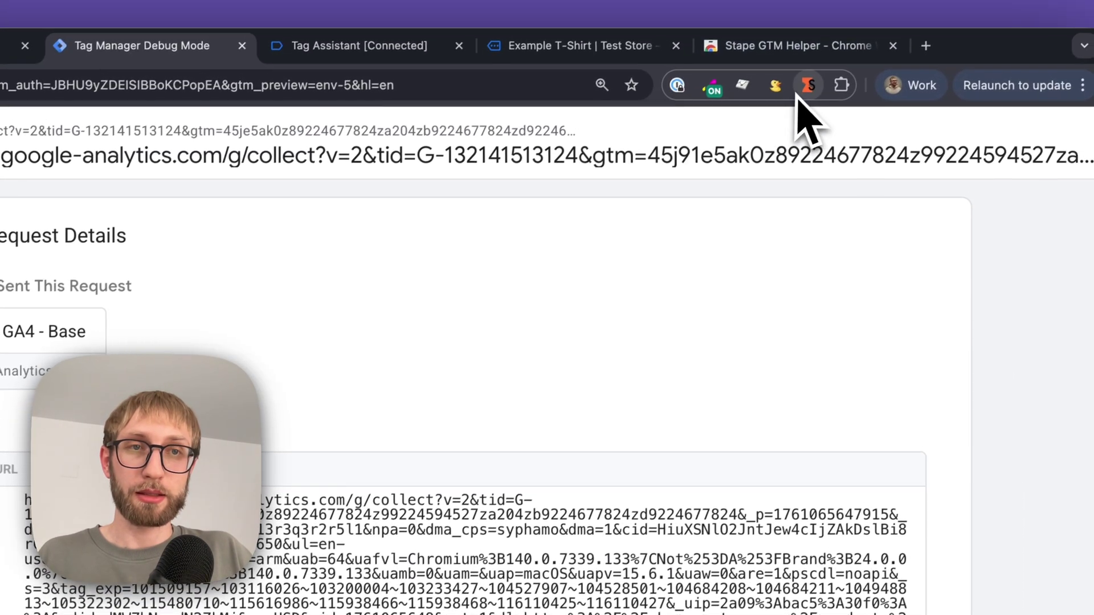
Step: Enable URLs Formatter Mode and scroll through the resulting parameter table
{"action": "left_click", "coordinate": [803, 90]}
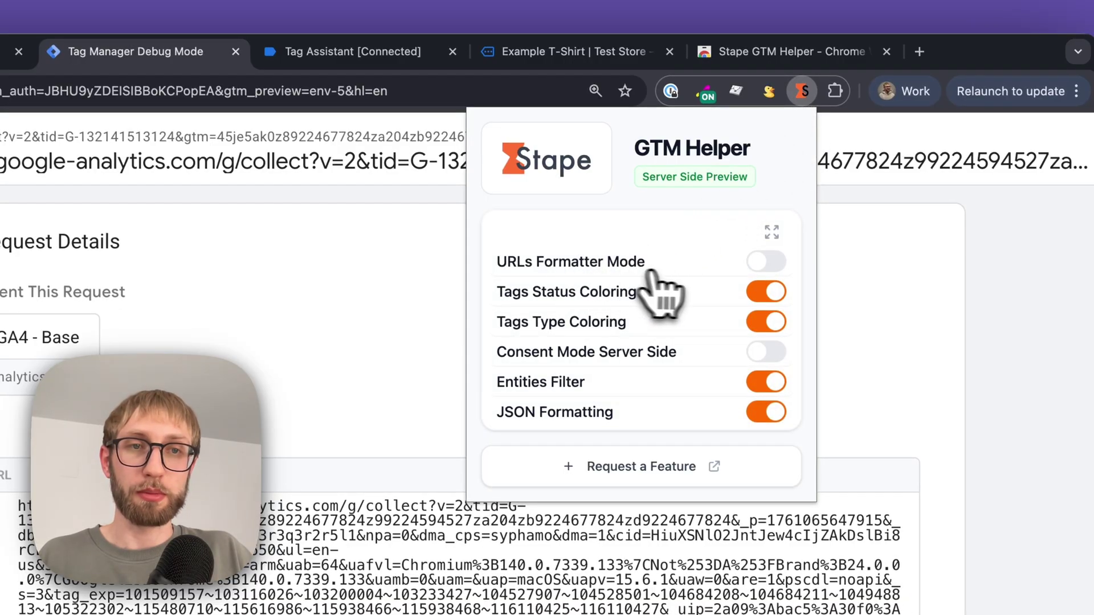
{"action": "left_click", "coordinate": [758, 265]}
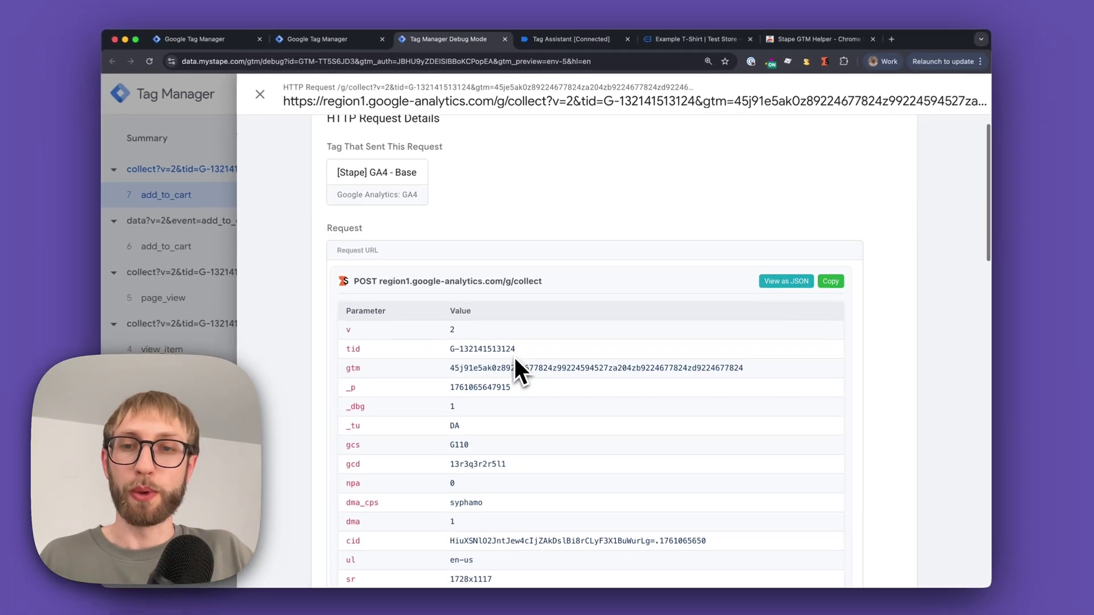
{"action": "scroll", "coordinate": [510, 364], "scroll_direction": "down", "scroll_amount": 1}
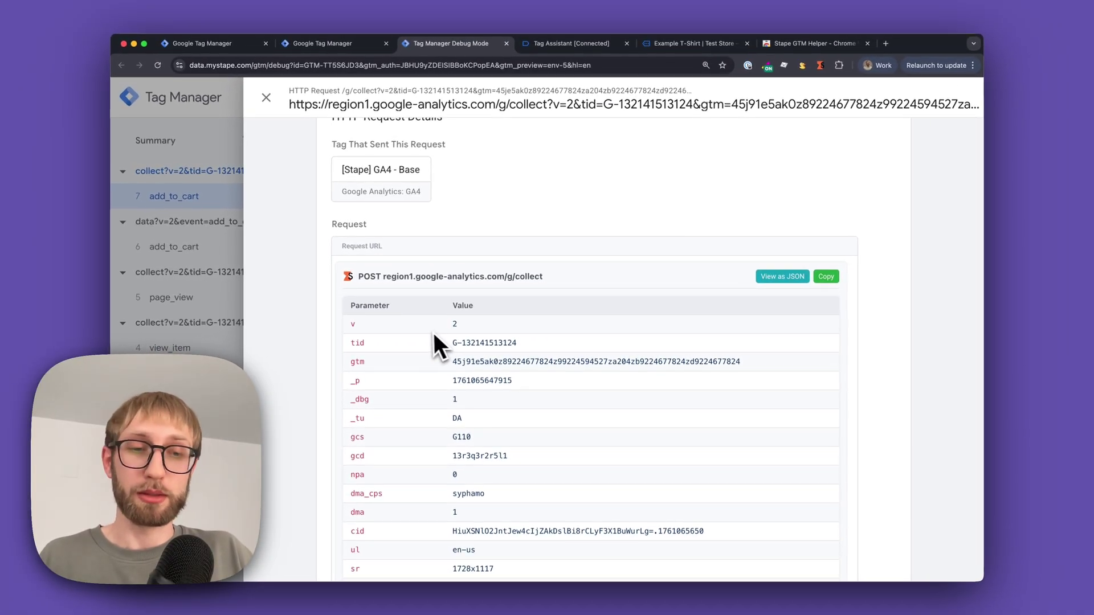
{"action": "scroll", "coordinate": [490, 340], "scroll_direction": "down", "scroll_amount": 2}
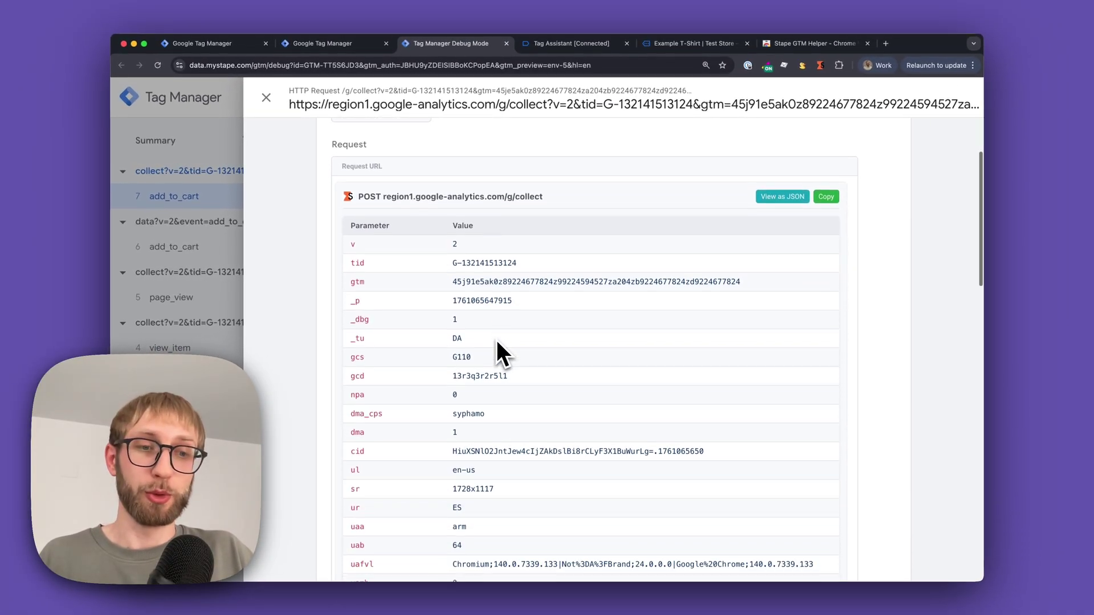
{"action": "scroll", "coordinate": [497, 340], "scroll_direction": "up", "scroll_amount": 3}
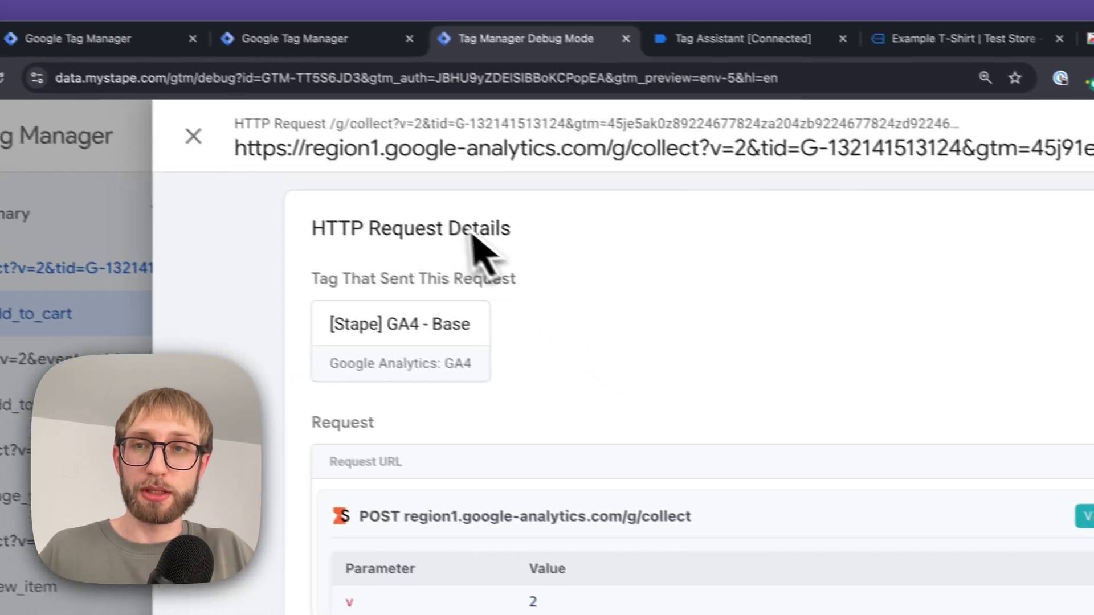
Step: On the add_to_cart Tags list, enable Consent Mode Server Side: ad_storage Granted, analytics_storage Denied
{"action": "left_click", "coordinate": [249, 152]}
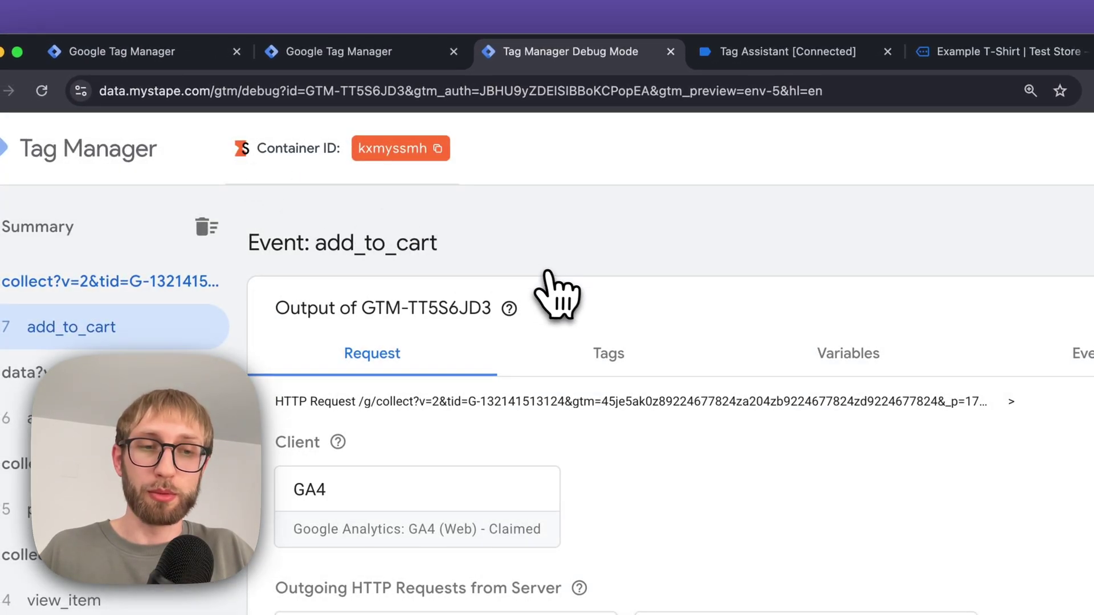
{"action": "left_click", "coordinate": [626, 365]}
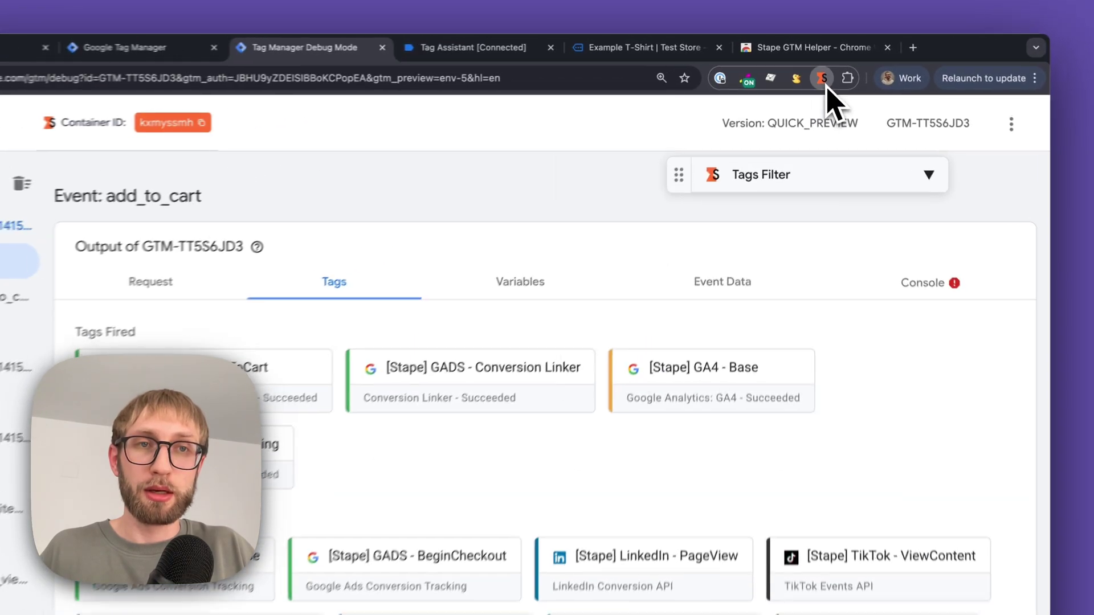
{"action": "left_click", "coordinate": [821, 66]}
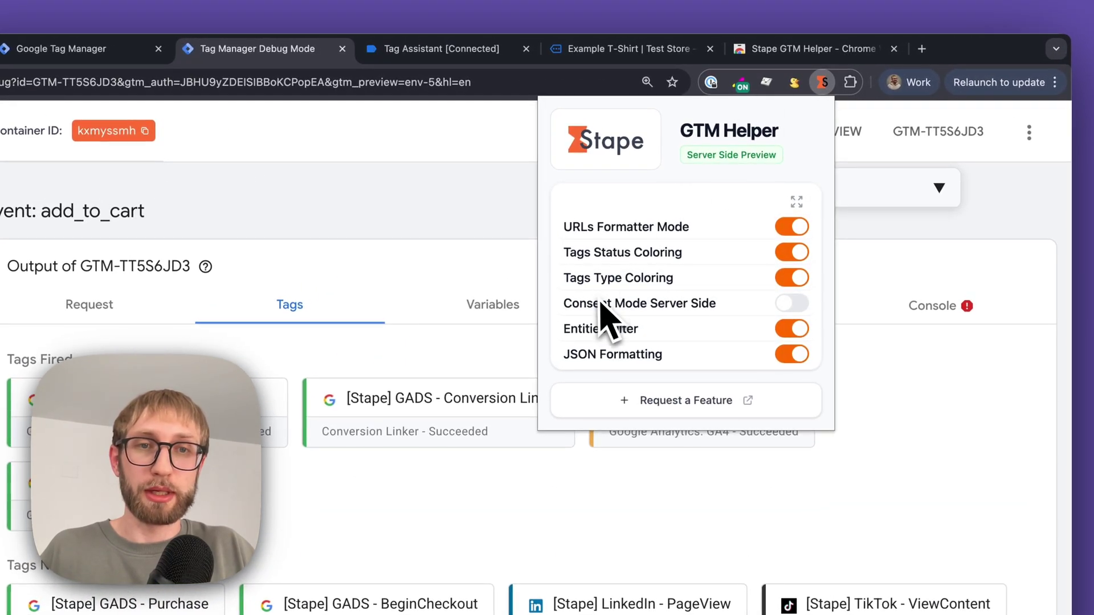
{"action": "left_click", "coordinate": [791, 305]}
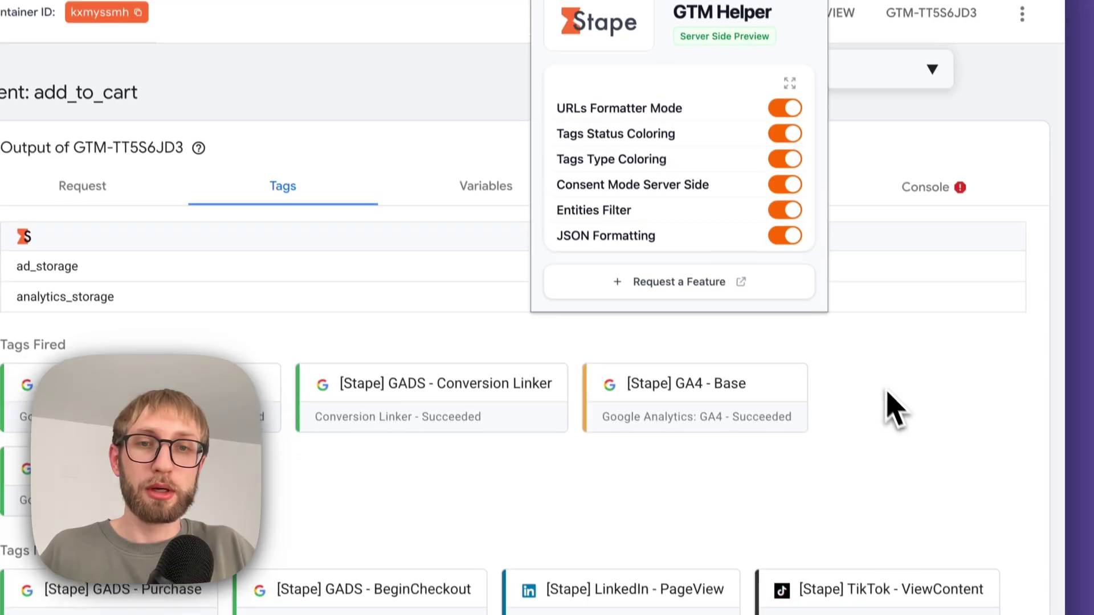
{"action": "left_click", "coordinate": [899, 545]}
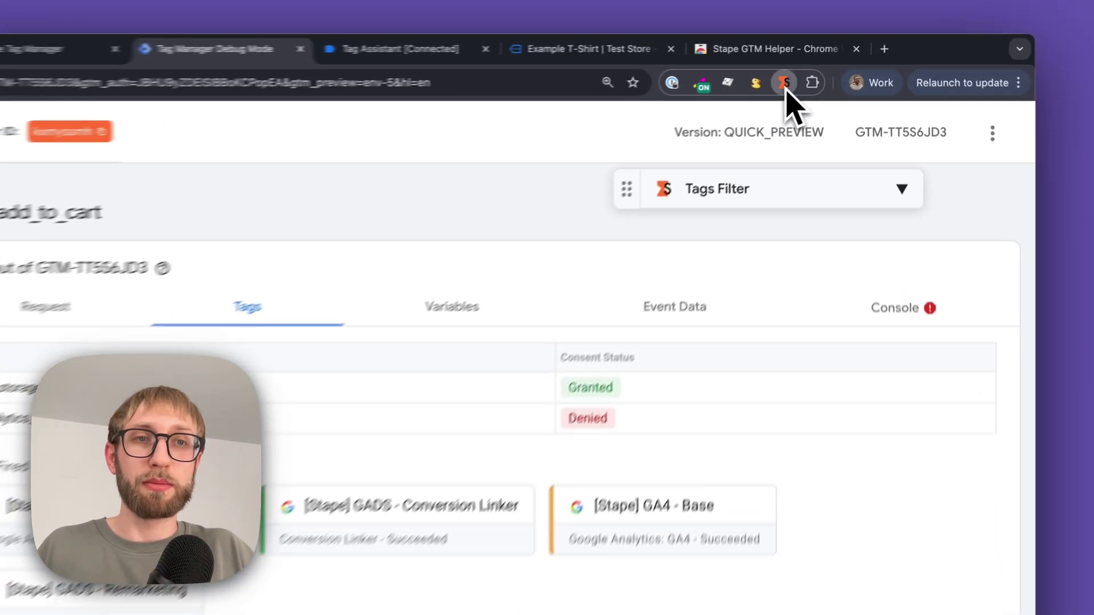
{"action": "left_click", "coordinate": [785, 84]}
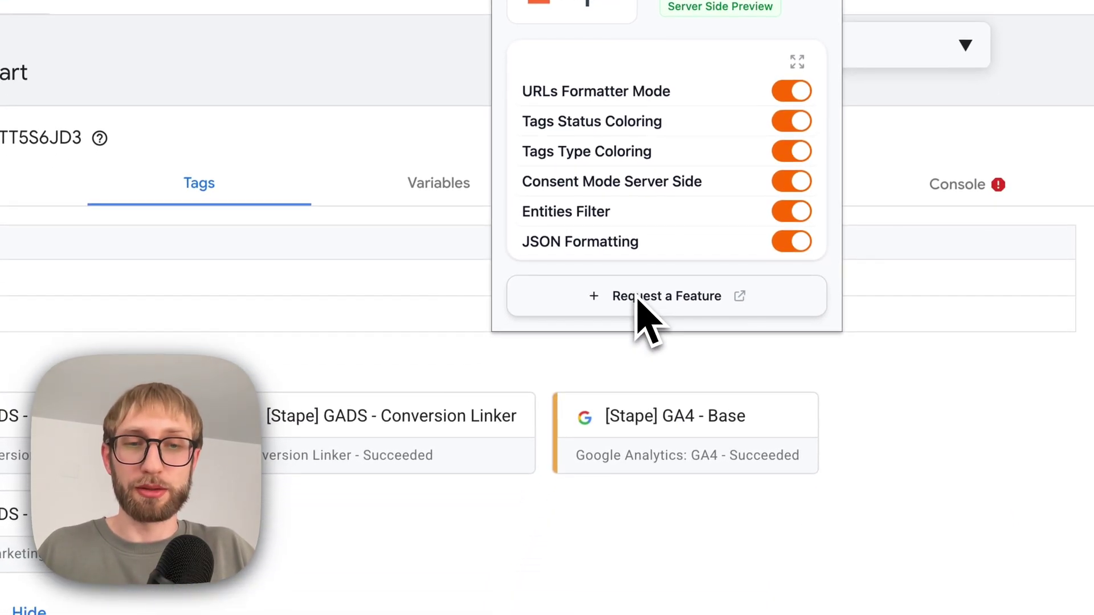
{"action": "left_click", "coordinate": [630, 354]}
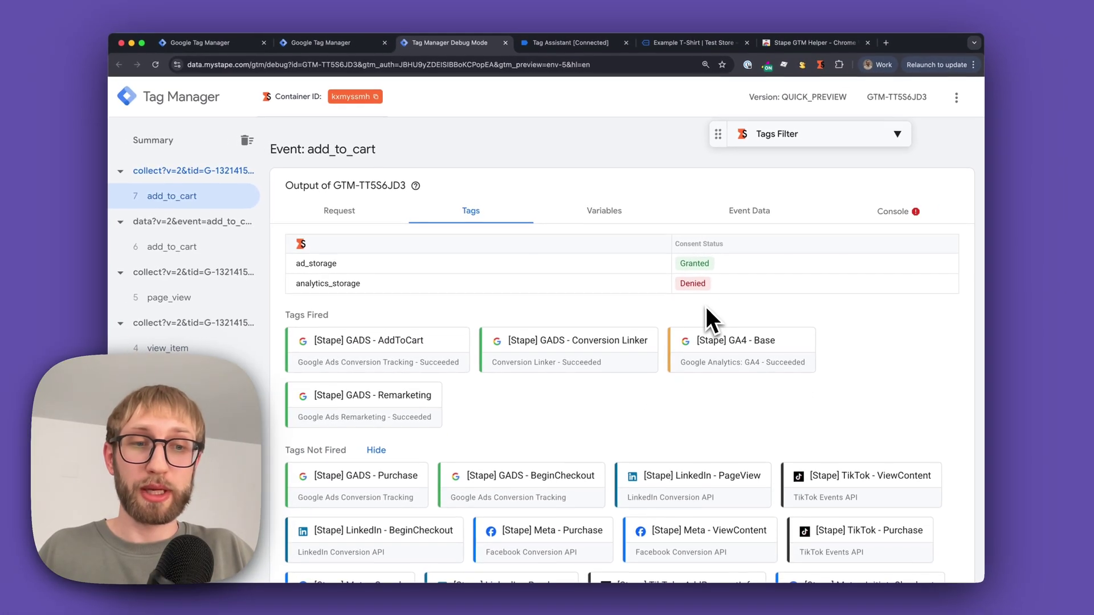